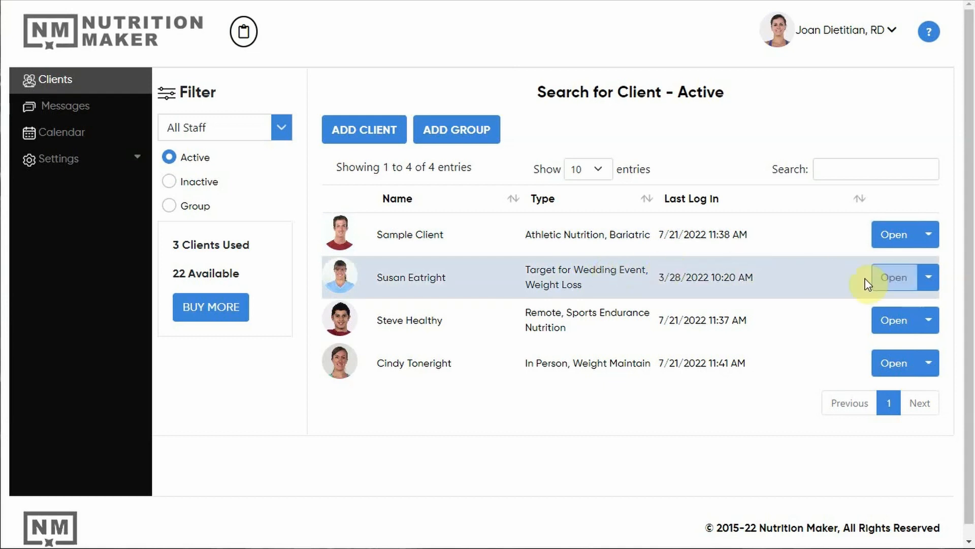
Open the calendar of the "Target for Wedding Event, Weight Loss" client and show August 2022.
{"action": "left_click", "coordinate": [929, 278]}
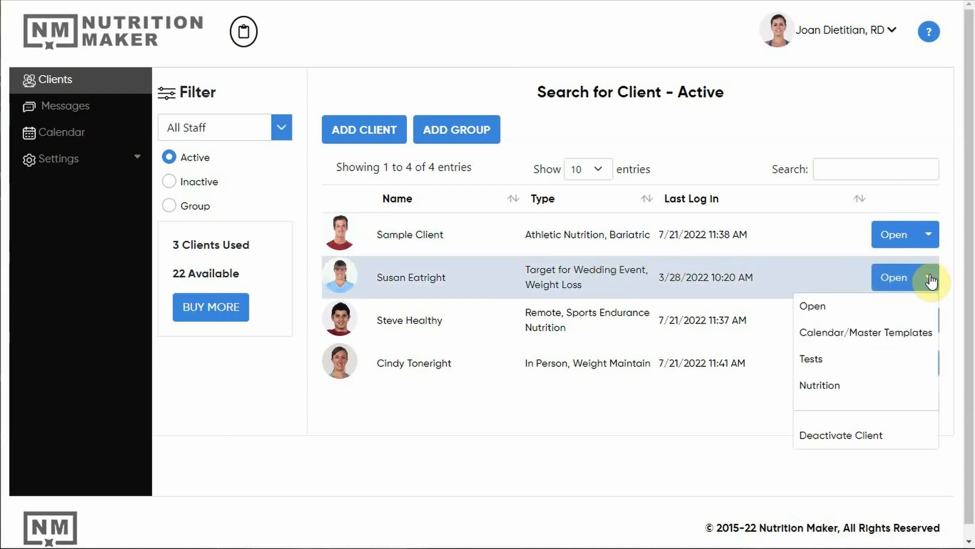
{"action": "left_click", "coordinate": [874, 334]}
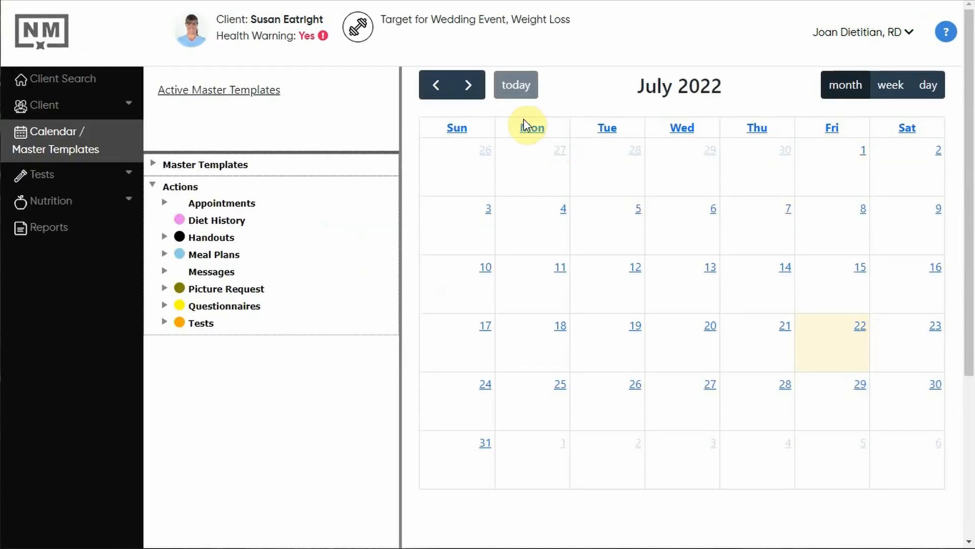
{"action": "left_click", "coordinate": [464, 87]}
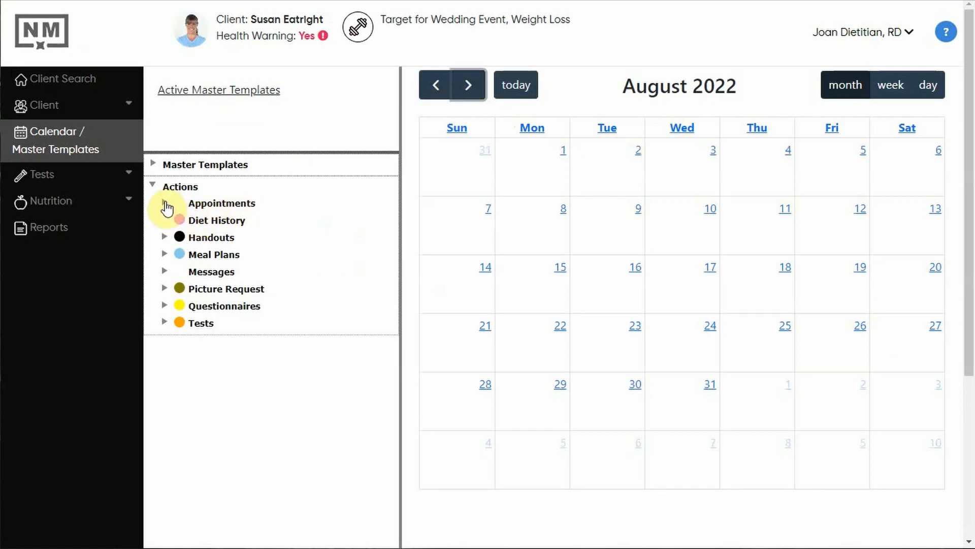
Schedule an Initial Nutrition Evaluation appointment on 8/8/2022 from 9:00 AM to 10:00 AM with the RD dietitian as staff member.
{"action": "left_click", "coordinate": [166, 204]}
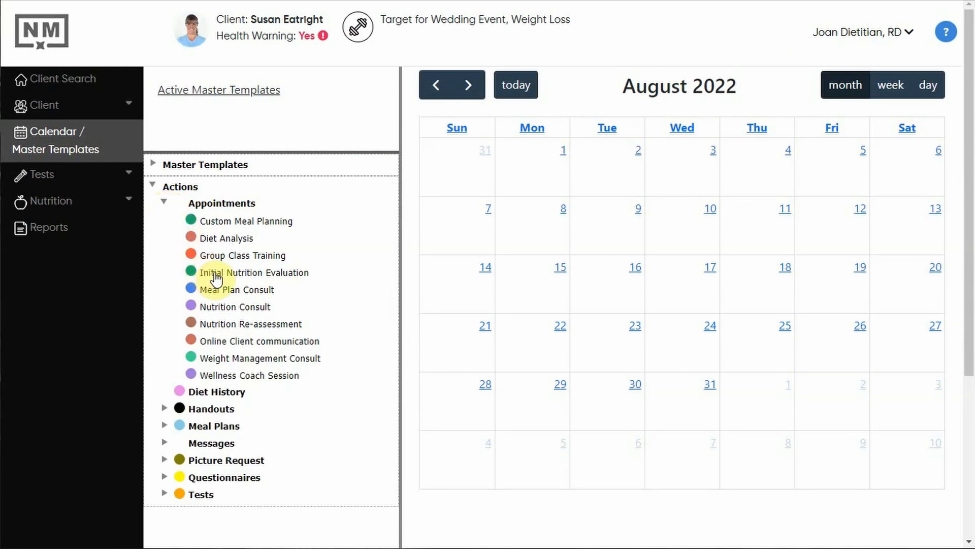
{"action": "left_click_drag", "start_coordinate": [215, 277], "coordinate": [517, 221]}
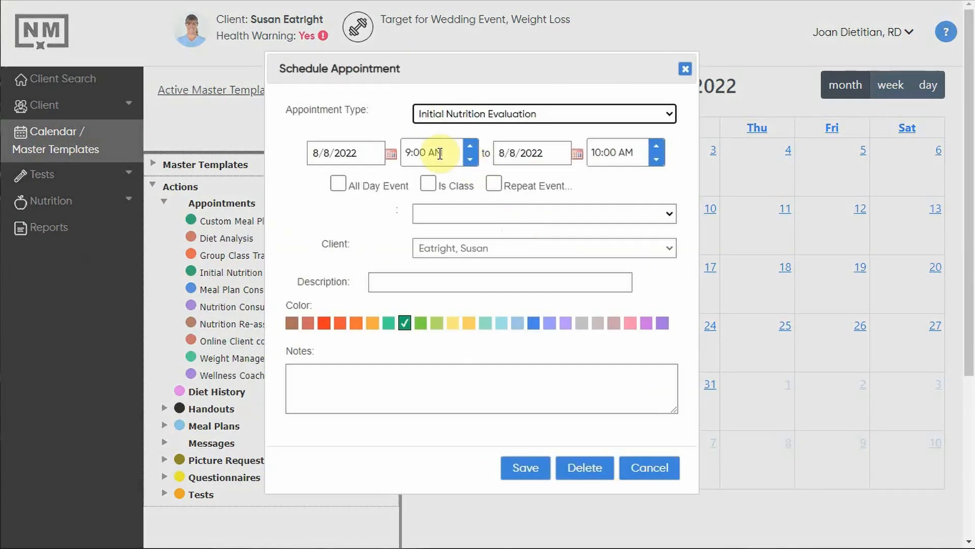
{"action": "left_click", "coordinate": [502, 216]}
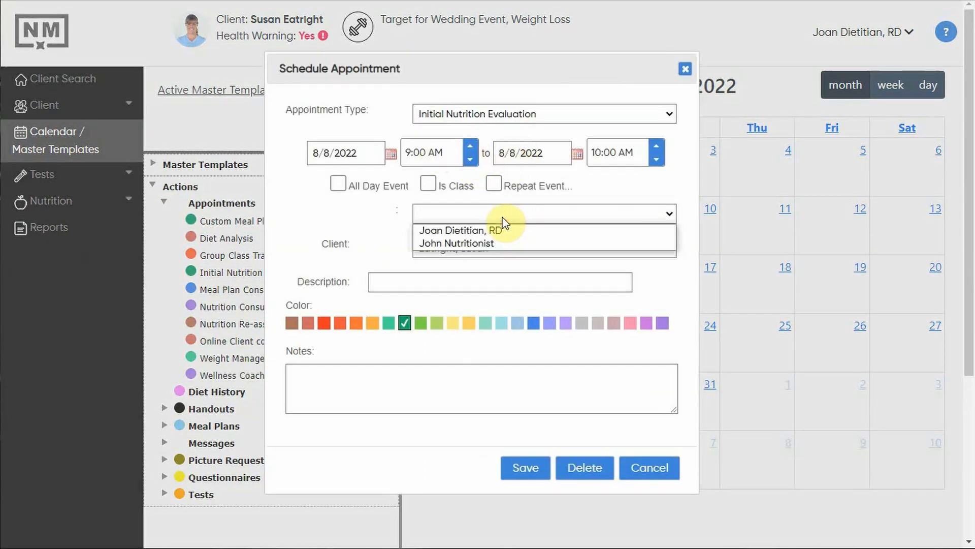
{"action": "left_click", "coordinate": [492, 231]}
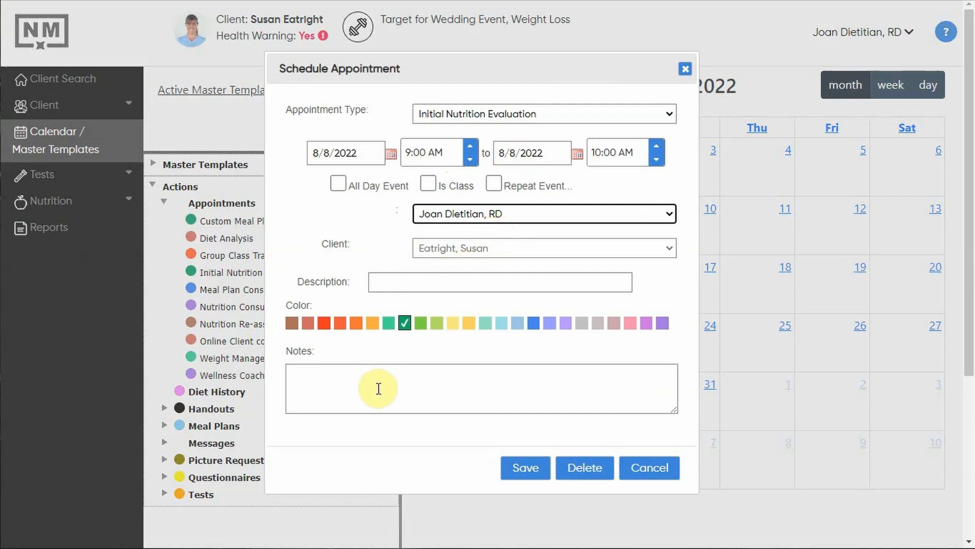
{"action": "left_click", "coordinate": [526, 469]}
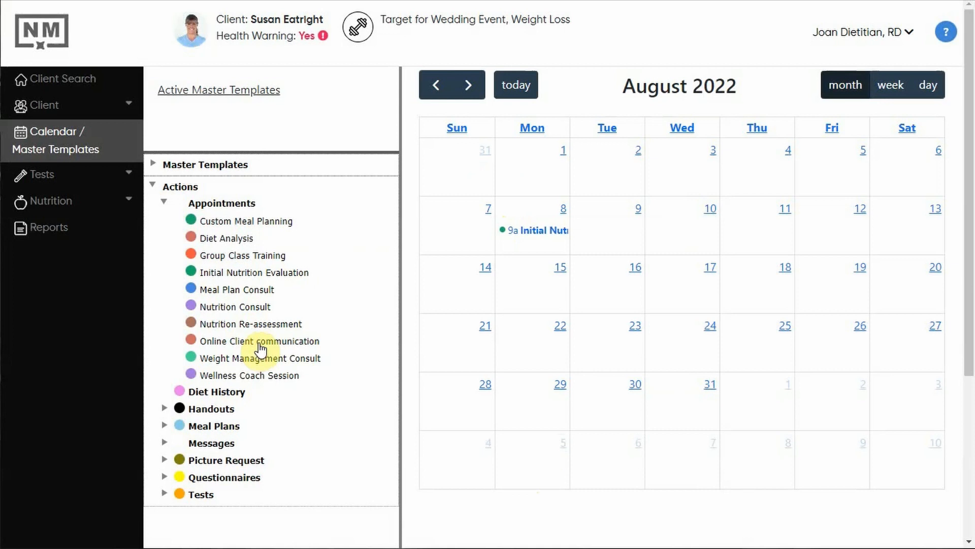
Assign a Diet History with 3 days of food logging starting on August 15.
{"action": "left_click", "coordinate": [163, 203]}
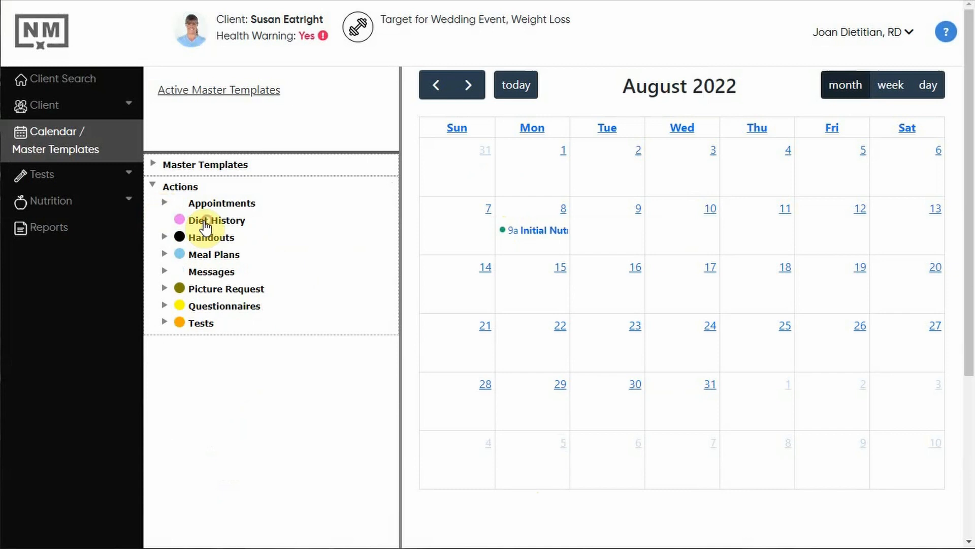
{"action": "left_click_drag", "start_coordinate": [203, 222], "coordinate": [514, 274]}
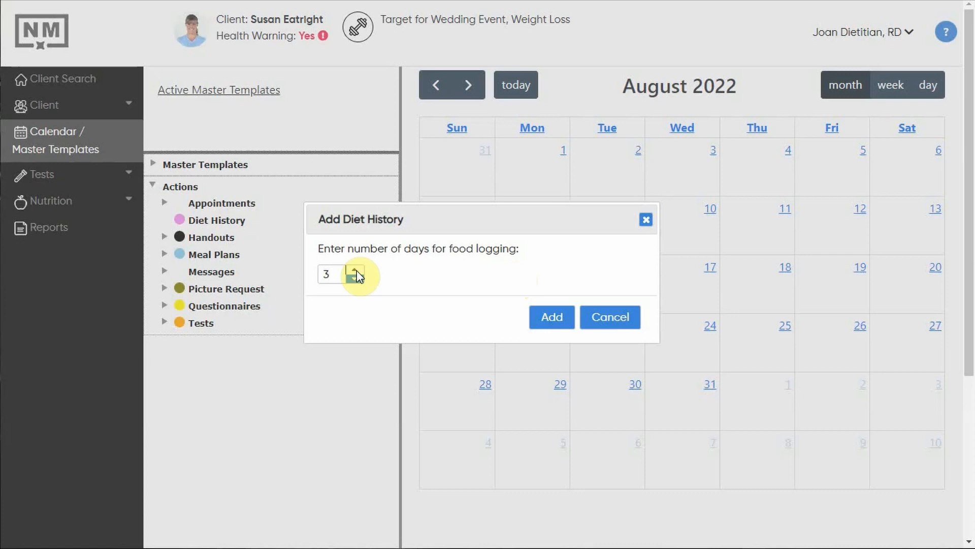
{"action": "left_click", "coordinate": [551, 317]}
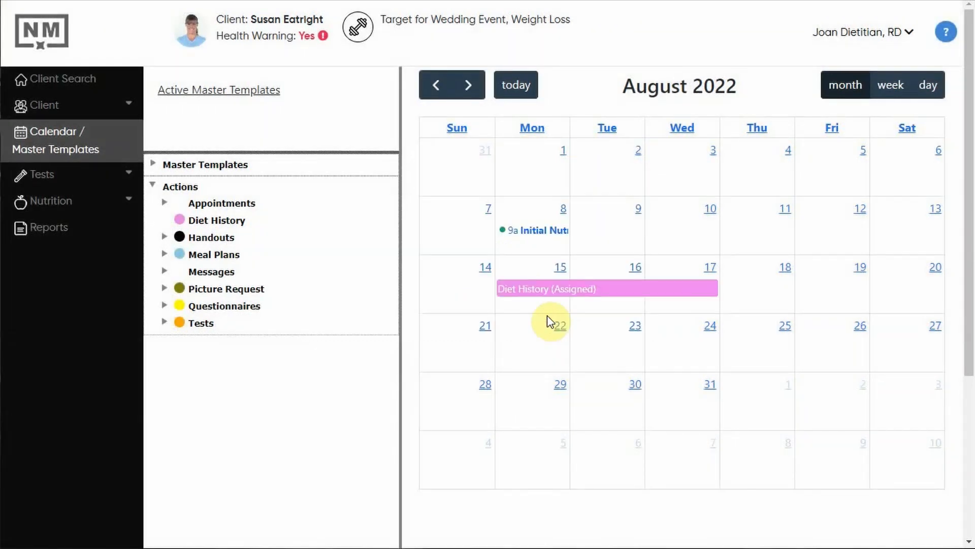
Assign the Meal Time Comparisons handout to August 9 and the Stress Management Tips handout to August 11.
{"action": "left_click", "coordinate": [165, 237]}
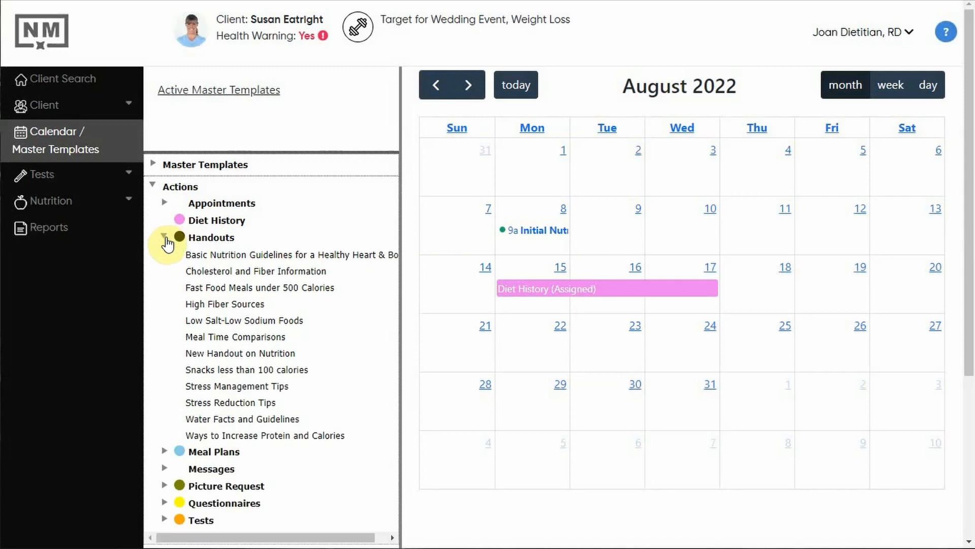
{"action": "left_click_drag", "start_coordinate": [219, 338], "coordinate": [592, 223]}
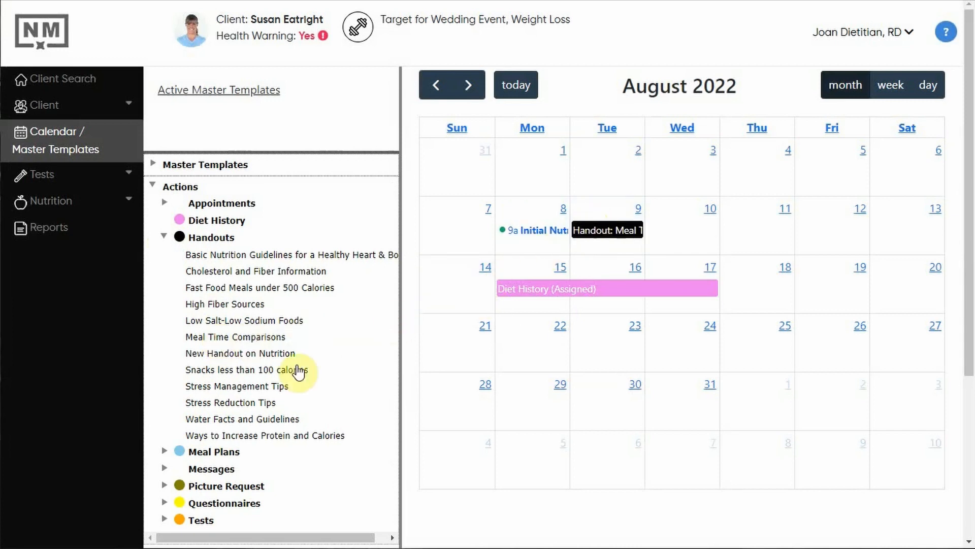
{"action": "left_click_drag", "start_coordinate": [253, 389], "coordinate": [756, 213]}
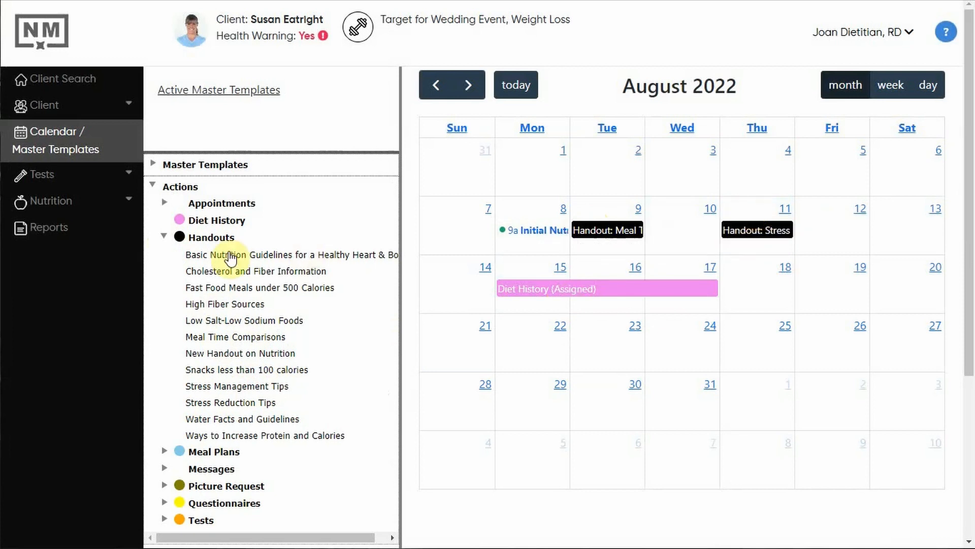
{"action": "left_click", "coordinate": [165, 238]}
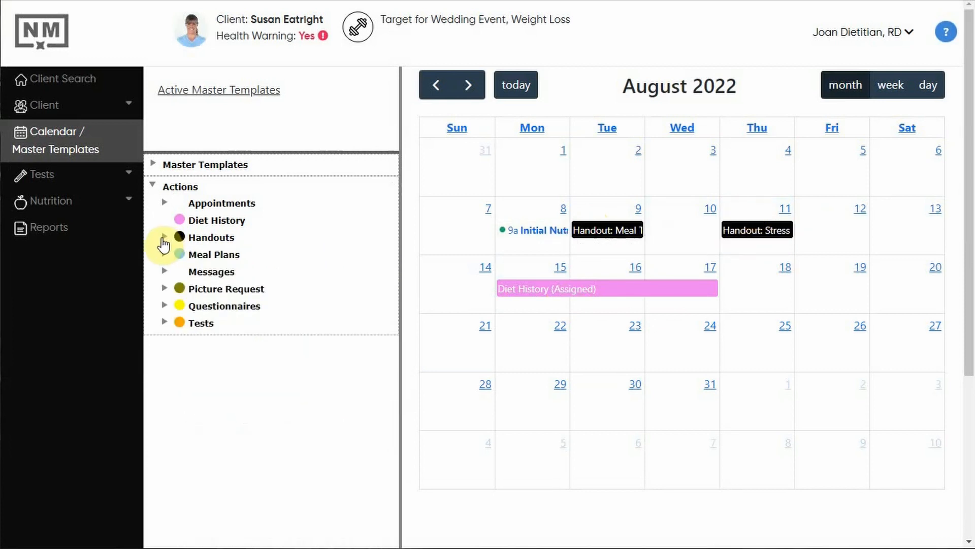
Add the Alkaline Plan meal plan at the 1500 Calorie level, starting Monday, August 22.
{"action": "left_click", "coordinate": [164, 256]}
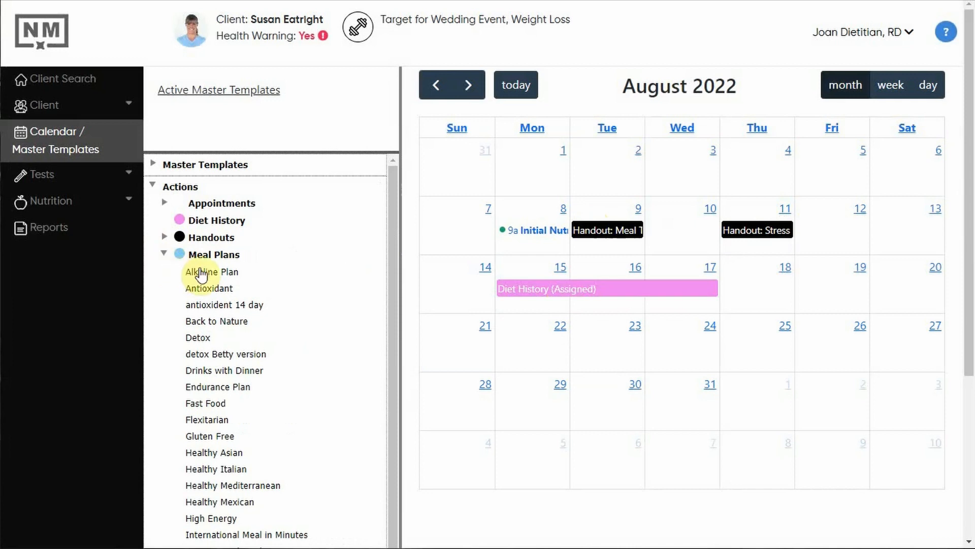
{"action": "left_click_drag", "start_coordinate": [203, 269], "coordinate": [512, 323]}
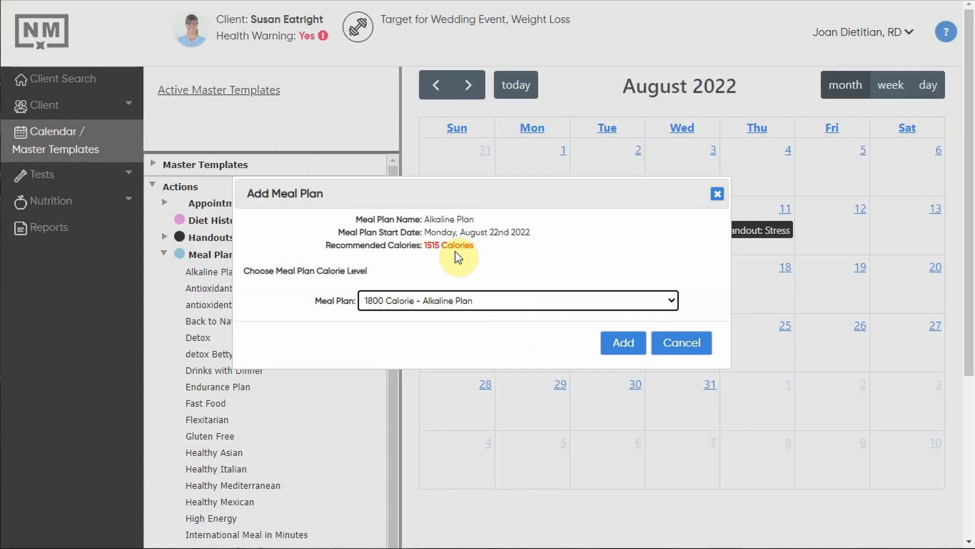
{"action": "left_click", "coordinate": [476, 300]}
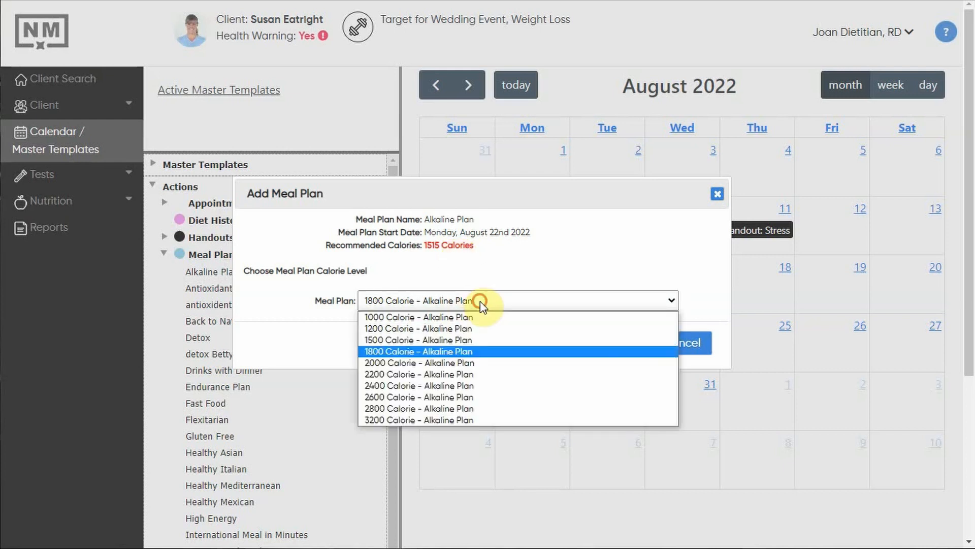
{"action": "left_click", "coordinate": [469, 338]}
{"action": "left_click", "coordinate": [612, 343]}
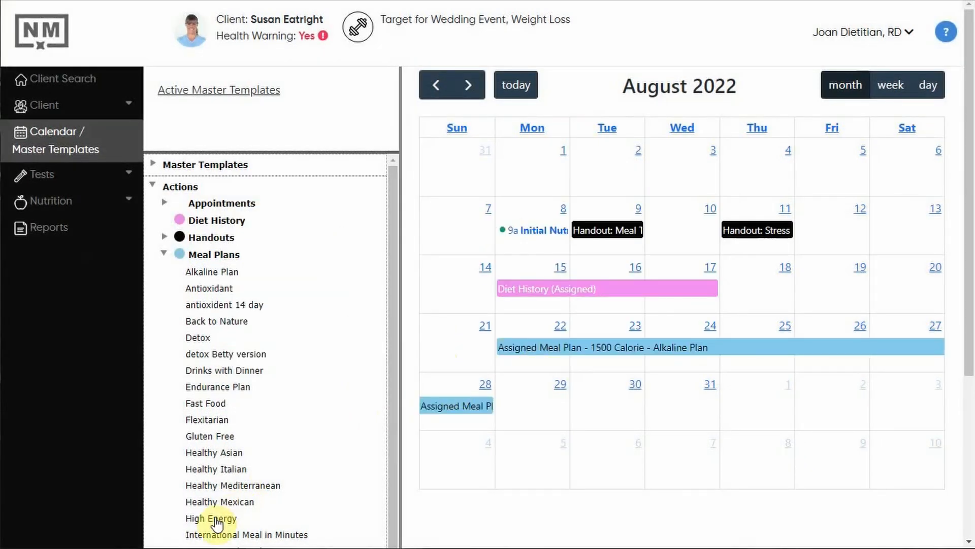
Add the High Energy meal plan at the 1500 Calorie level, starting Monday, August 29.
{"action": "left_click_drag", "start_coordinate": [224, 517], "coordinate": [516, 396]}
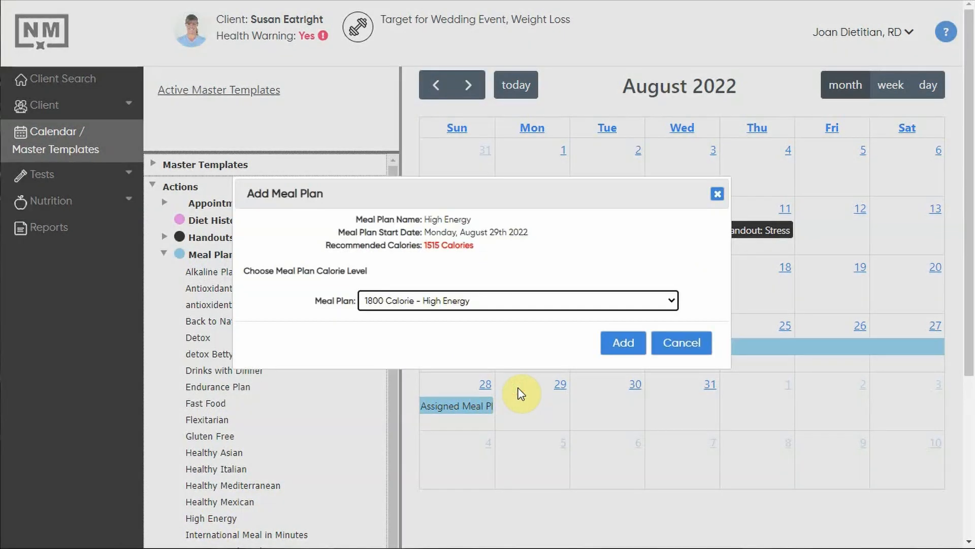
{"action": "left_click", "coordinate": [472, 302]}
{"action": "left_click", "coordinate": [388, 339]}
{"action": "left_click", "coordinate": [623, 344]}
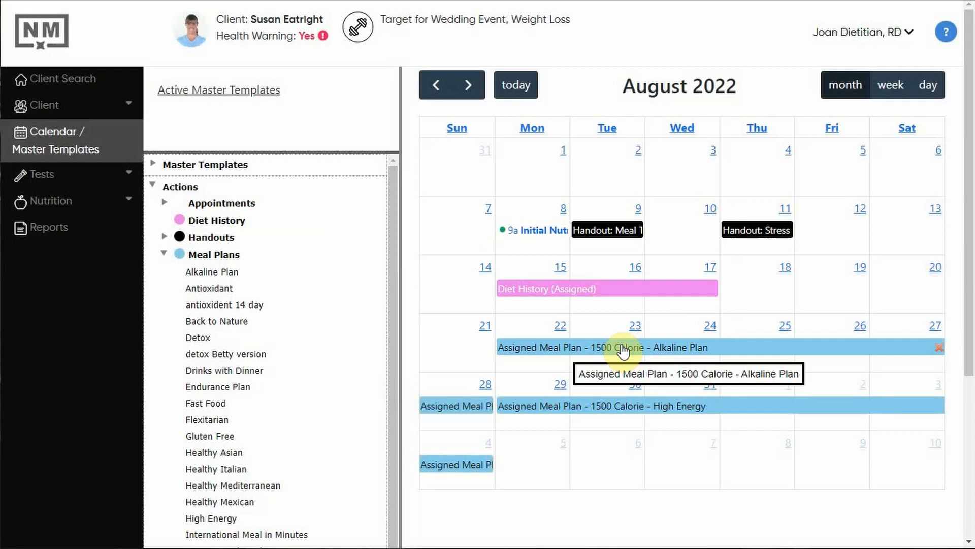
{"action": "left_click", "coordinate": [164, 253]}
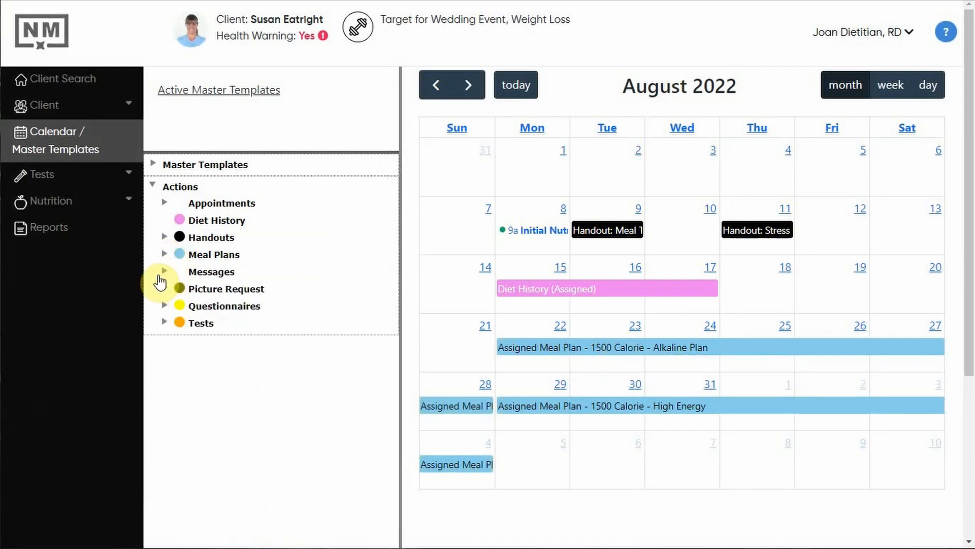
Schedule the Achieve Goals welcome message on August 10 at 12:00 PM, and review and save its details.
{"action": "left_click", "coordinate": [163, 271]}
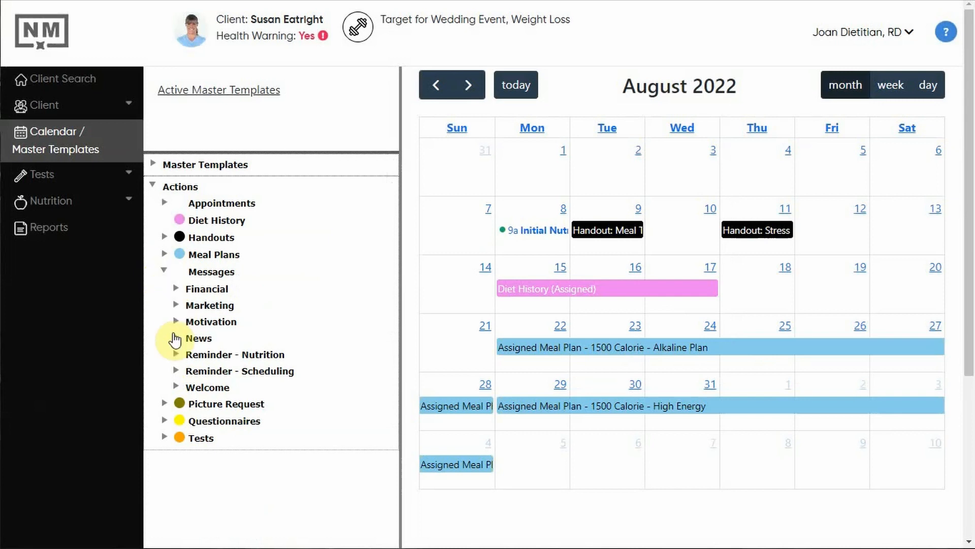
{"action": "left_click", "coordinate": [176, 386]}
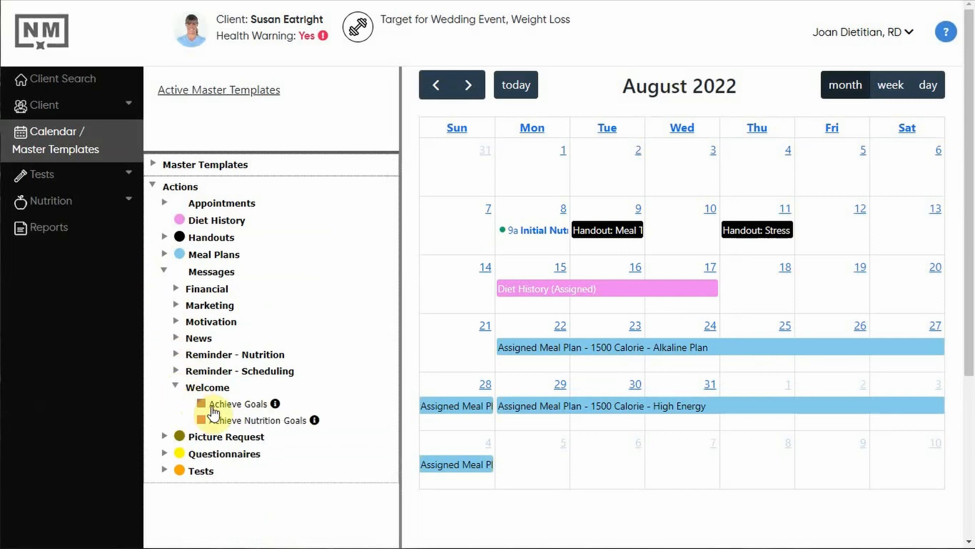
{"action": "left_click_drag", "start_coordinate": [209, 407], "coordinate": [669, 211]}
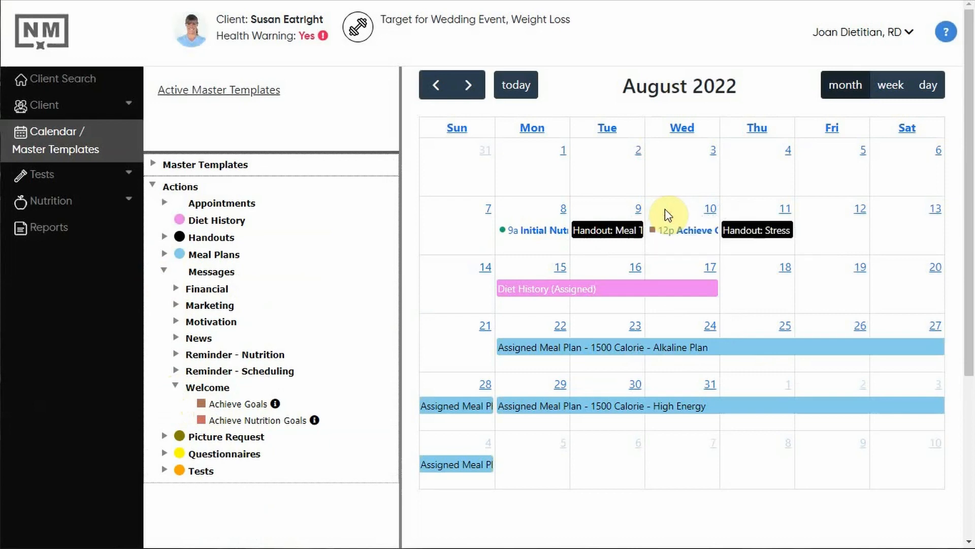
{"action": "left_click", "coordinate": [682, 234]}
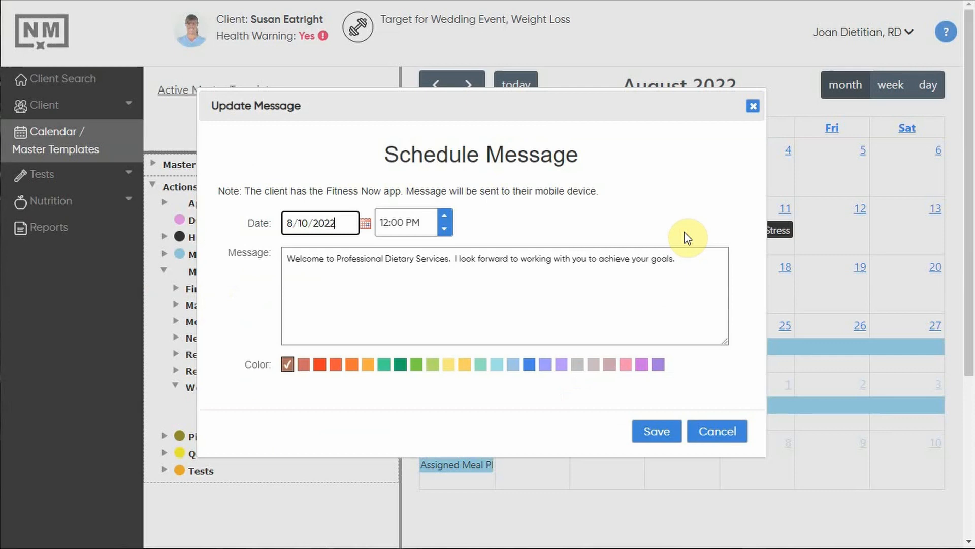
{"action": "left_click", "coordinate": [657, 431]}
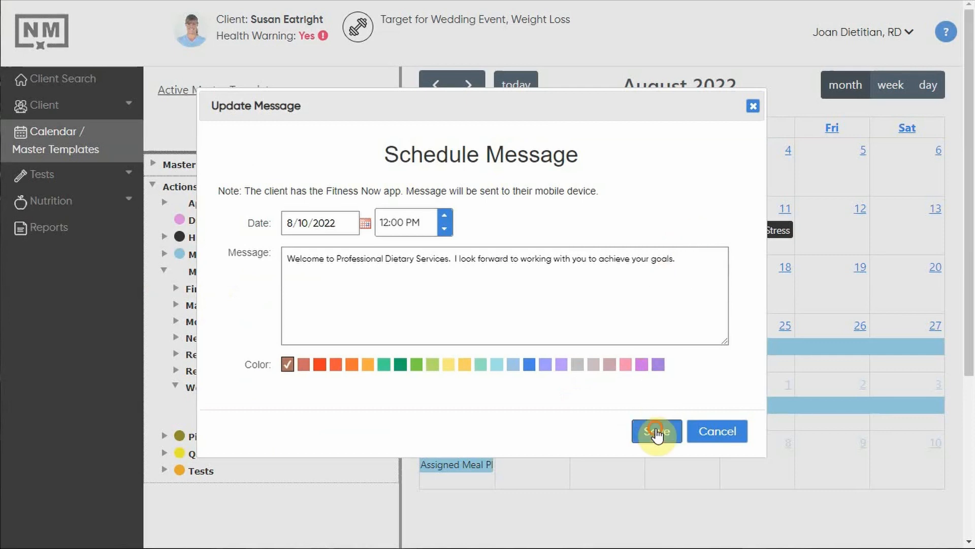
Schedule the Refer a Friend marketing message on August 30.
{"action": "left_click", "coordinate": [176, 307]}
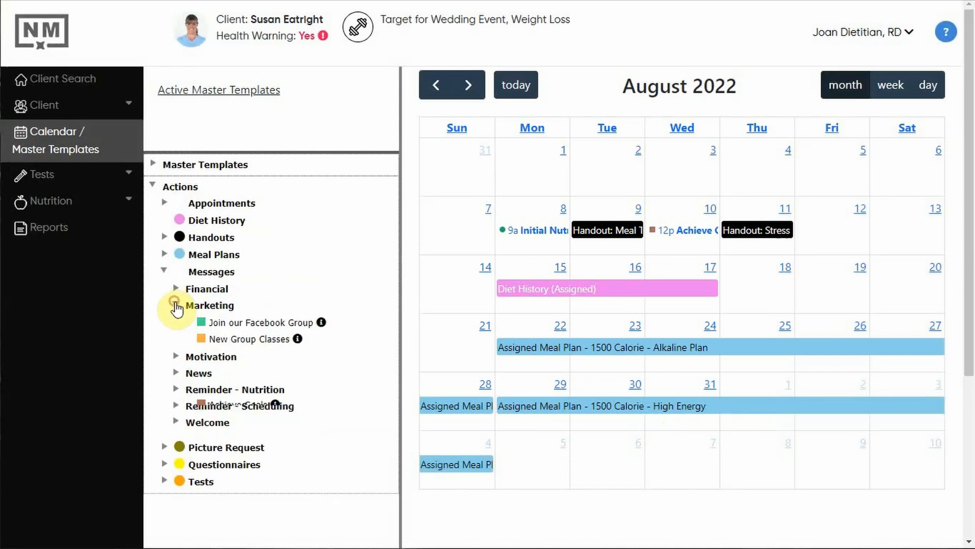
{"action": "left_click", "coordinate": [231, 356]}
{"action": "left_click_drag", "start_coordinate": [230, 355], "coordinate": [601, 385]}
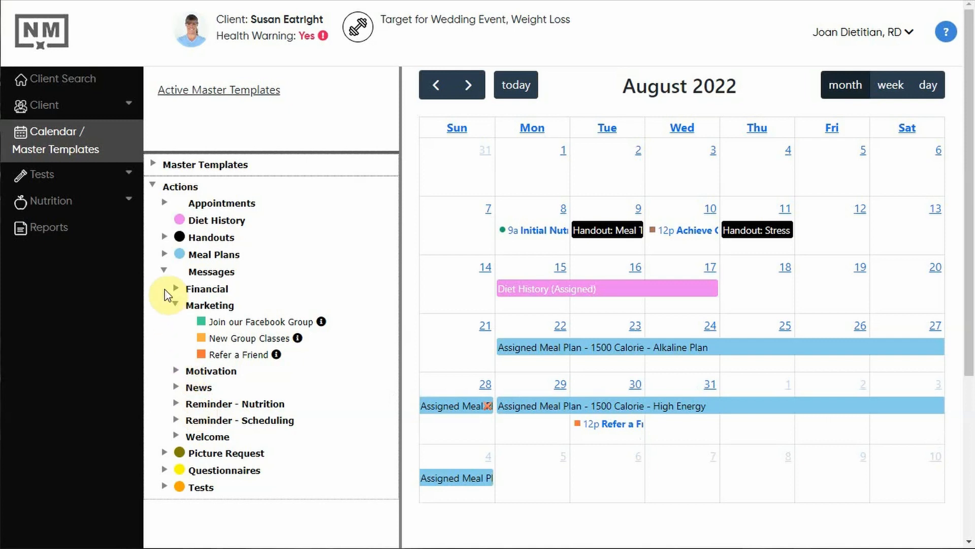
{"action": "left_click", "coordinate": [165, 271]}
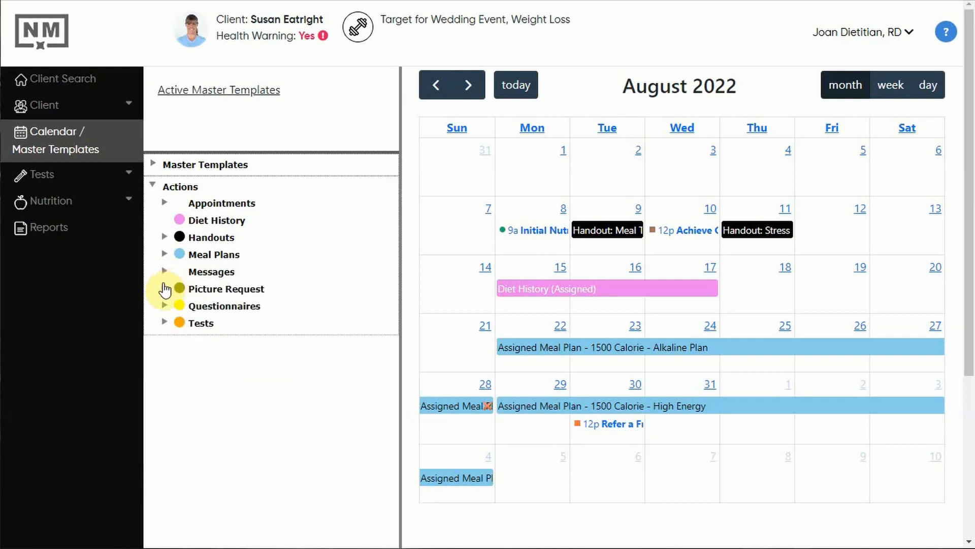
Add a Front Picture request to August 31.
{"action": "left_click", "coordinate": [164, 288]}
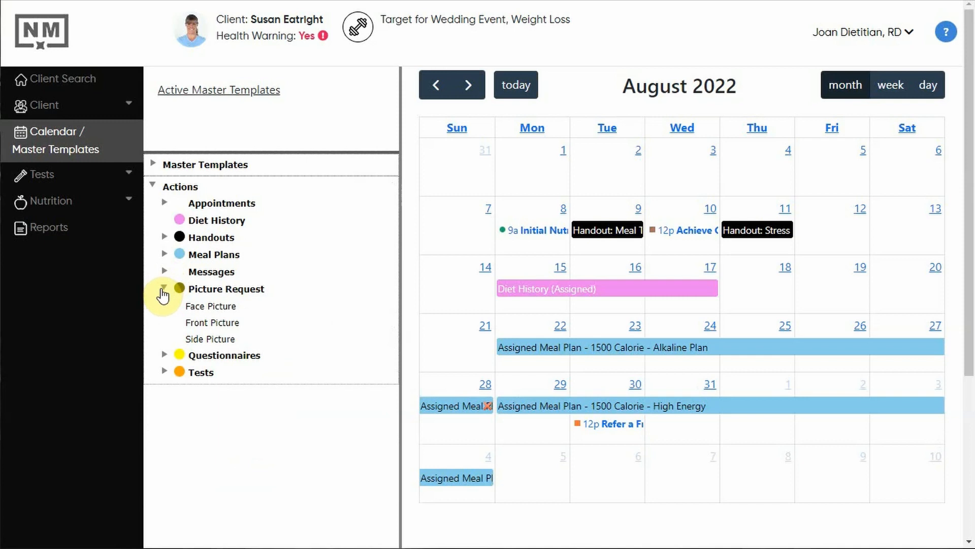
{"action": "left_click_drag", "start_coordinate": [198, 327], "coordinate": [670, 386]}
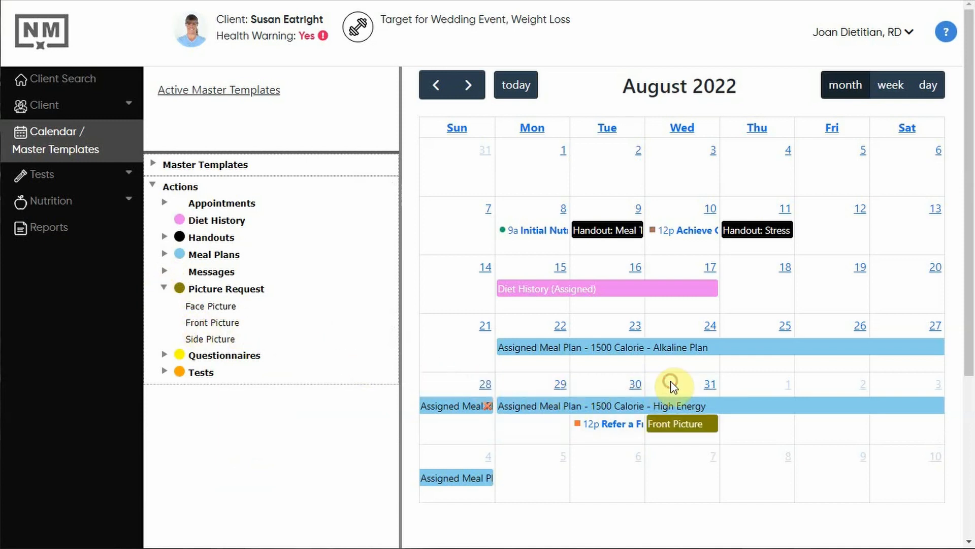
{"action": "left_click", "coordinate": [164, 287]}
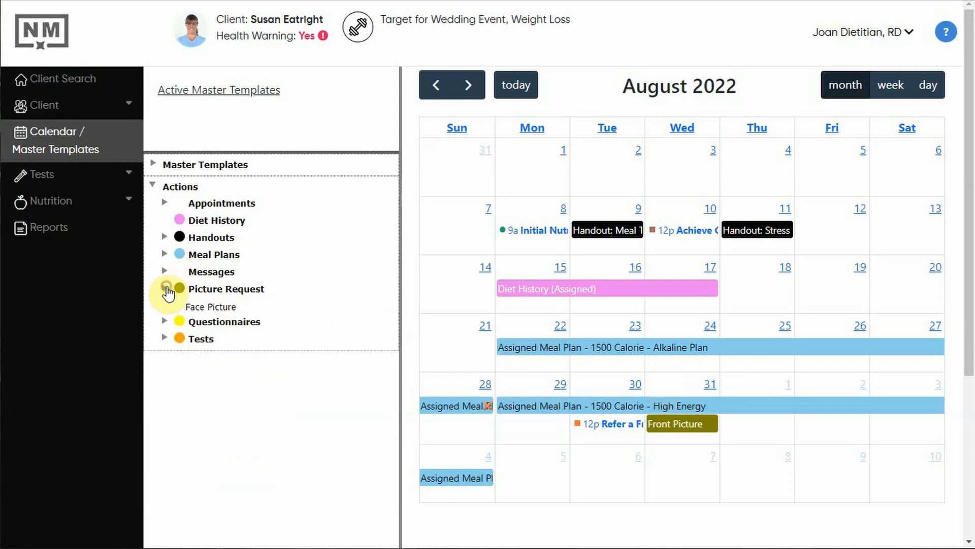
Assign the Dietary Preferences questionnaire to August 8.
{"action": "left_click", "coordinate": [165, 306]}
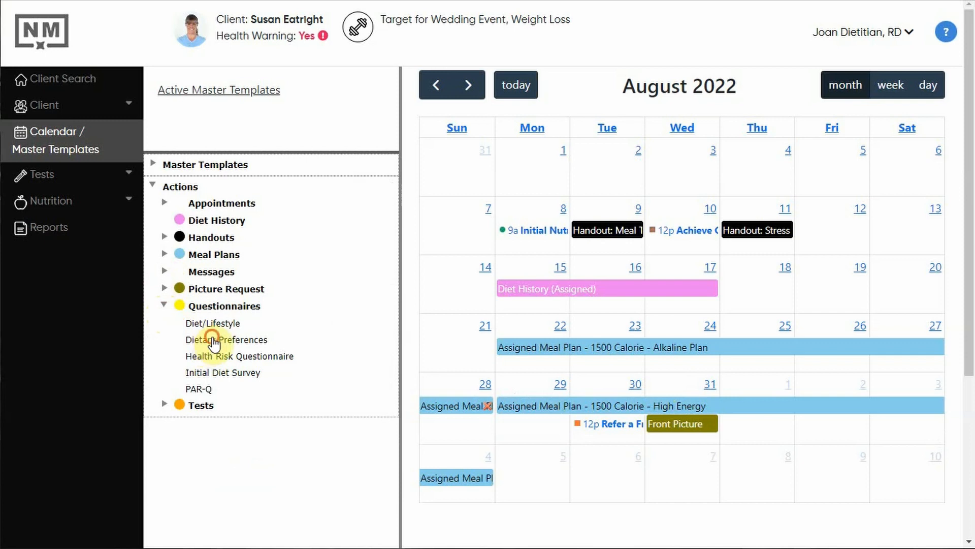
{"action": "left_click_drag", "start_coordinate": [210, 345], "coordinate": [531, 244]}
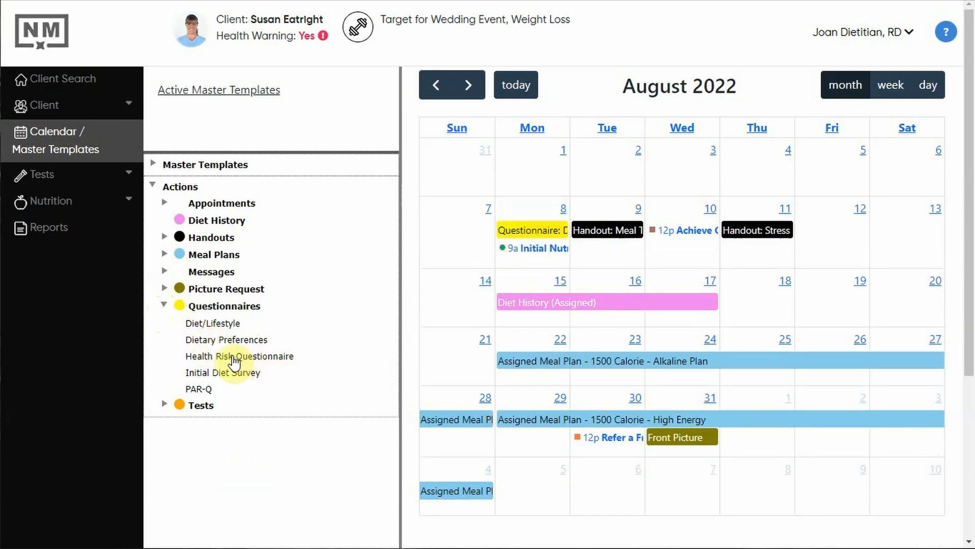
Assign the Health Risk Questionnaire to August 10.
{"action": "mouse_move", "coordinate": [240, 362]}
{"action": "left_mouse_down"}
{"action": "mouse_move", "coordinate": [283, 337]}
{"action": "mouse_move", "coordinate": [670, 246]}
{"action": "left_mouse_up"}
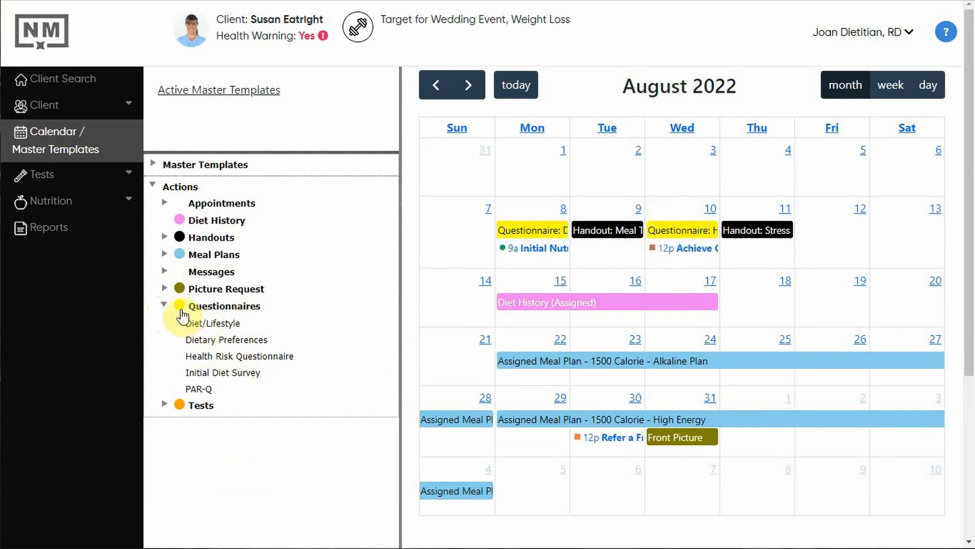
{"action": "left_click", "coordinate": [165, 305]}
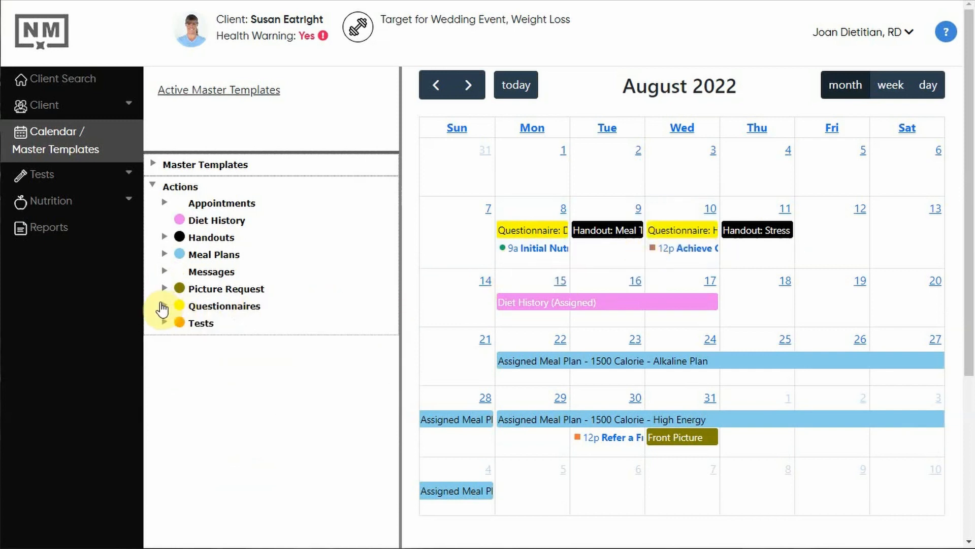
Add a Body Weight test on August 29, repeating every 7 days for 3 occurrences.
{"action": "left_click", "coordinate": [165, 323]}
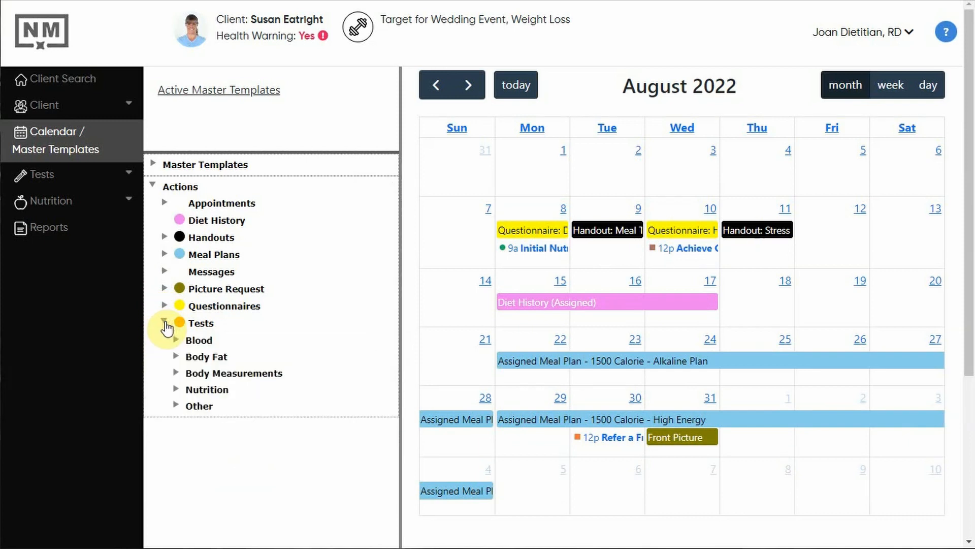
{"action": "left_click", "coordinate": [177, 374]}
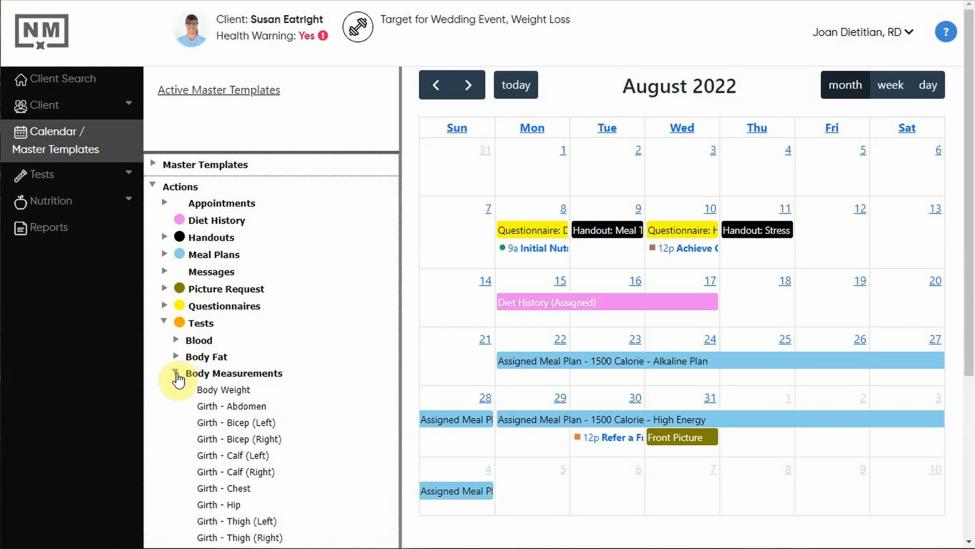
{"action": "left_click_drag", "start_coordinate": [208, 392], "coordinate": [533, 435]}
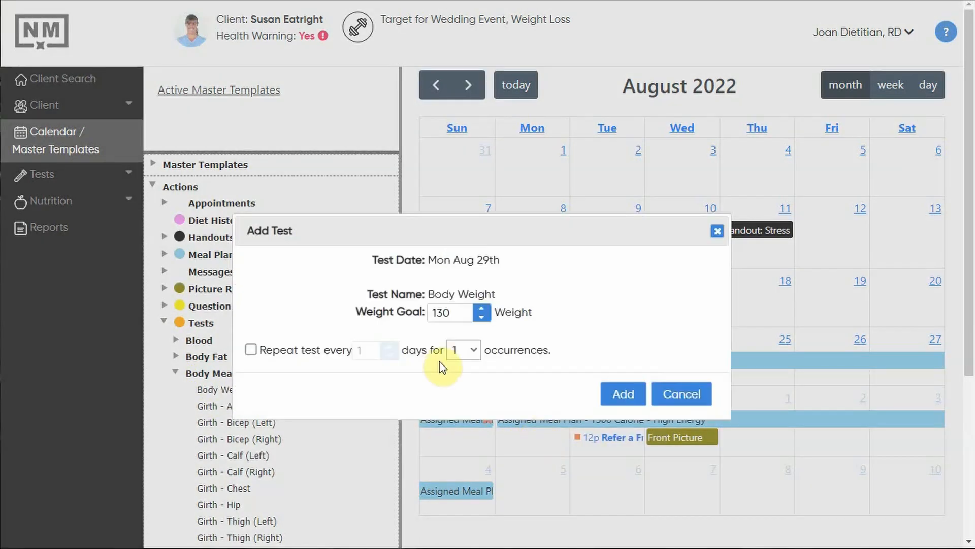
{"action": "left_click", "coordinate": [250, 349]}
{"action": "double_click", "coordinate": [389, 348]}
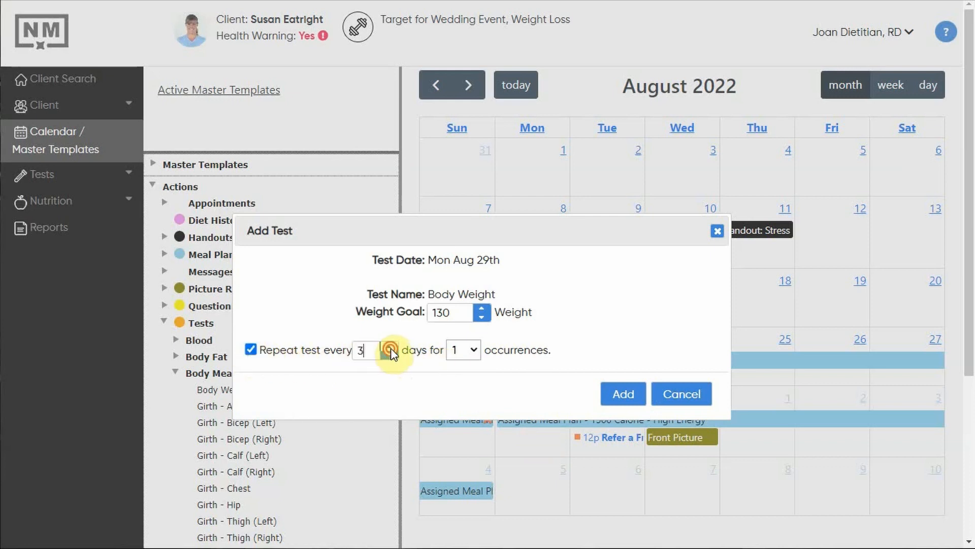
{"action": "left_click", "coordinate": [390, 347]}
{"action": "left_click", "coordinate": [473, 350]}
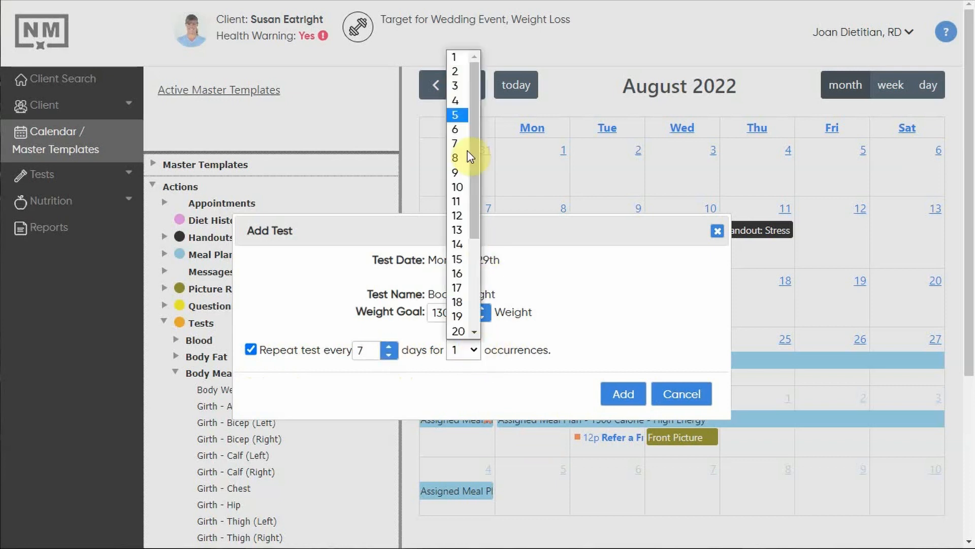
{"action": "left_click", "coordinate": [460, 87]}
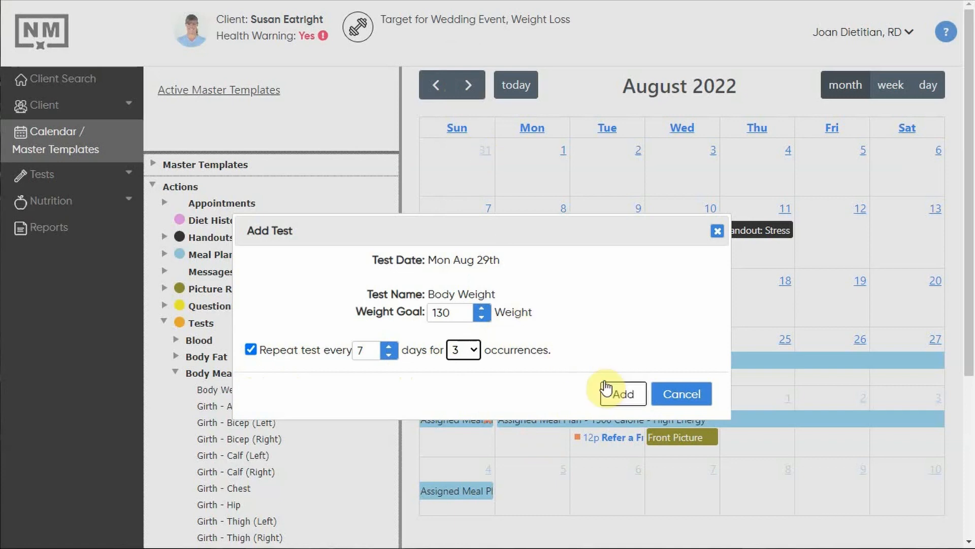
{"action": "left_click", "coordinate": [622, 392]}
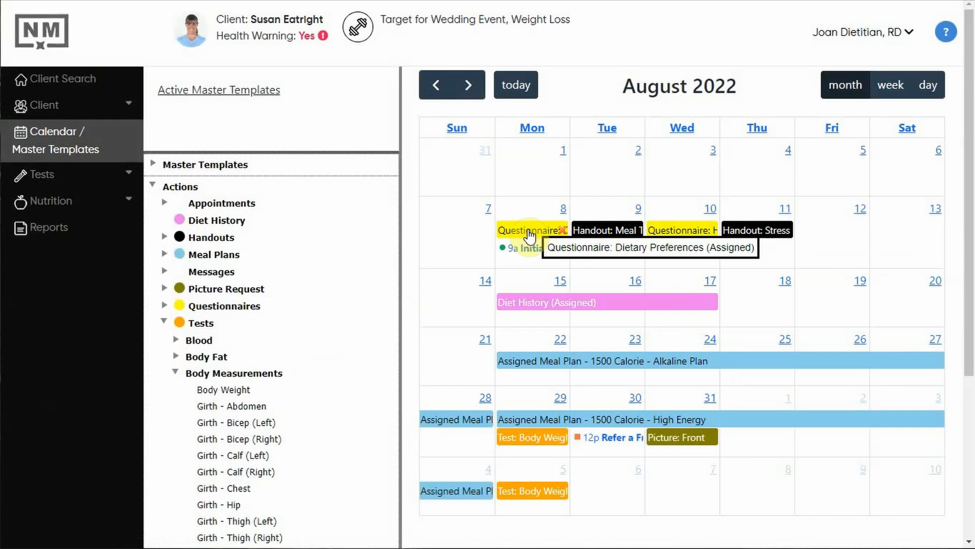
Move the Dietary Preferences questionnaire from August 8 to August 17 without copying it.
{"action": "left_click_drag", "start_coordinate": [528, 233], "coordinate": [684, 279]}
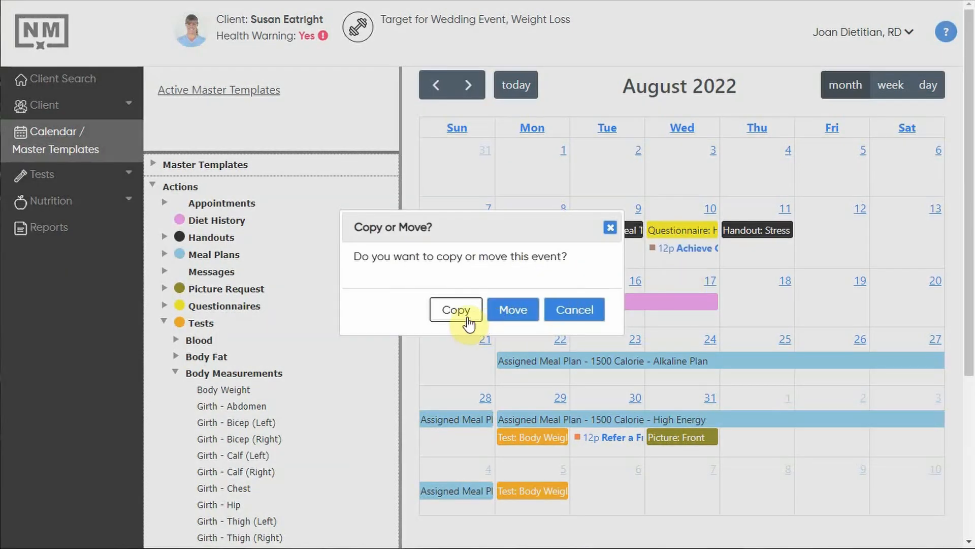
{"action": "left_click", "coordinate": [510, 313]}
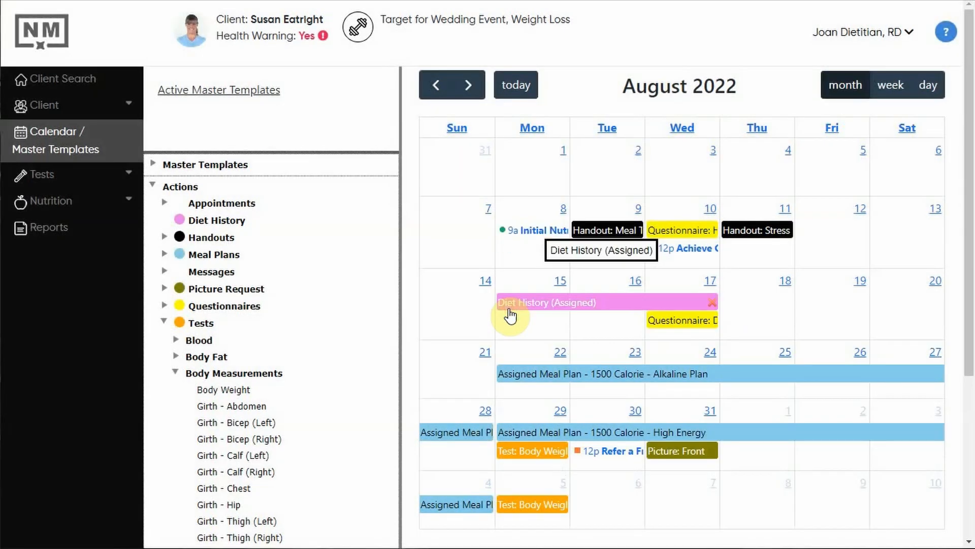